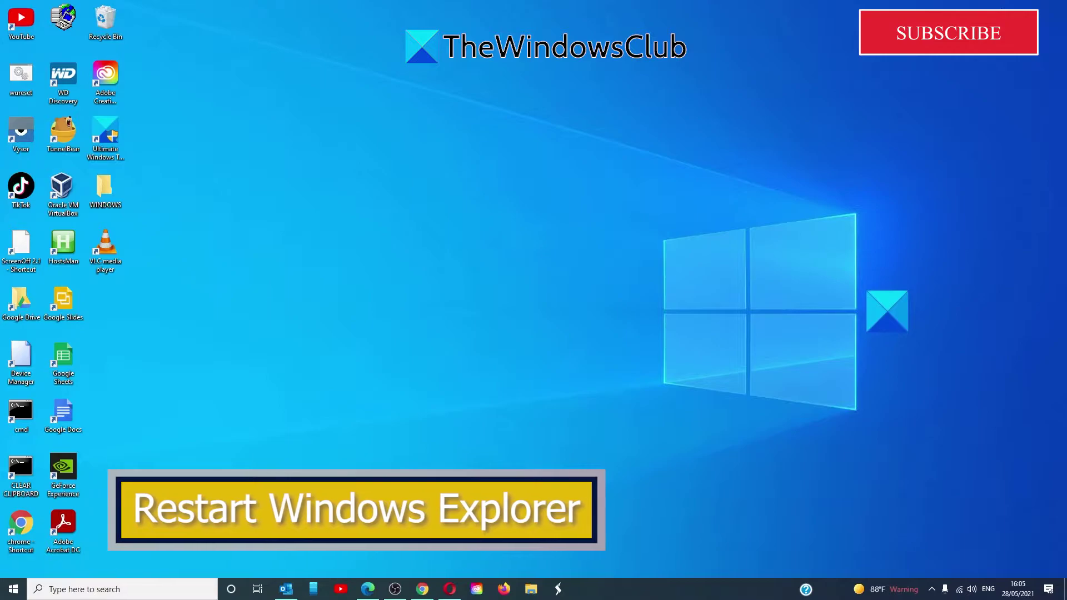
Restart the Windows Explorer process from Task Manager, opened via the taskbar menu
right_click(677, 588)
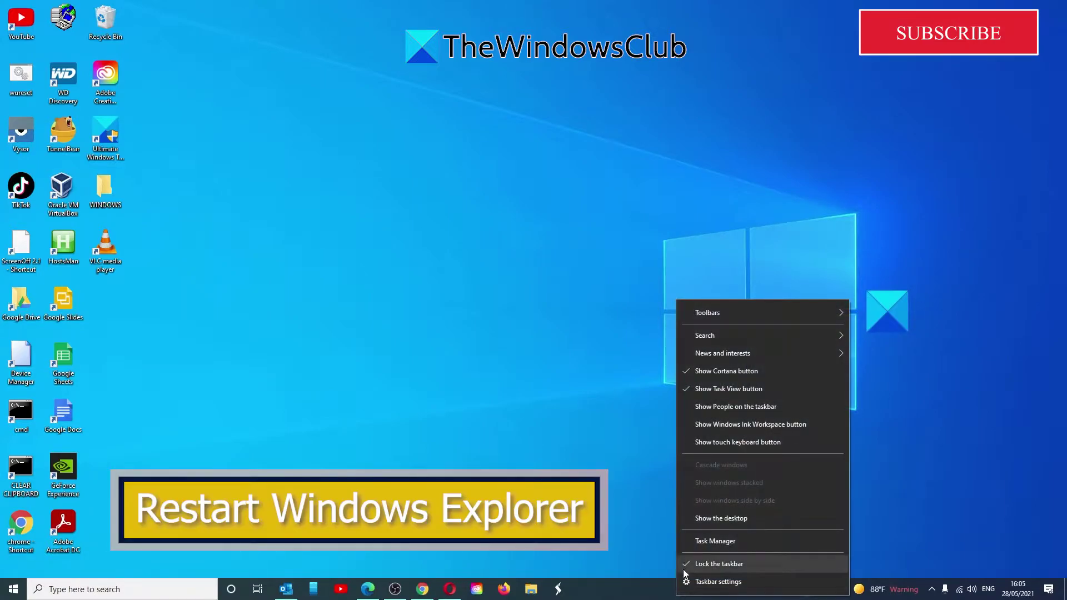
left_click(691, 539)
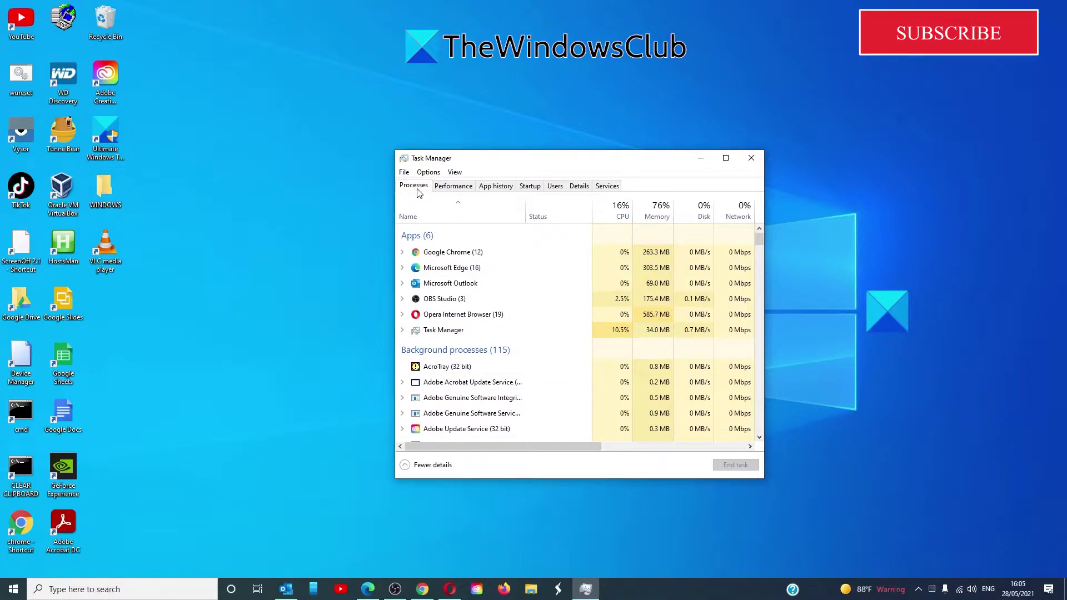
scroll(539, 336, "down", 1)
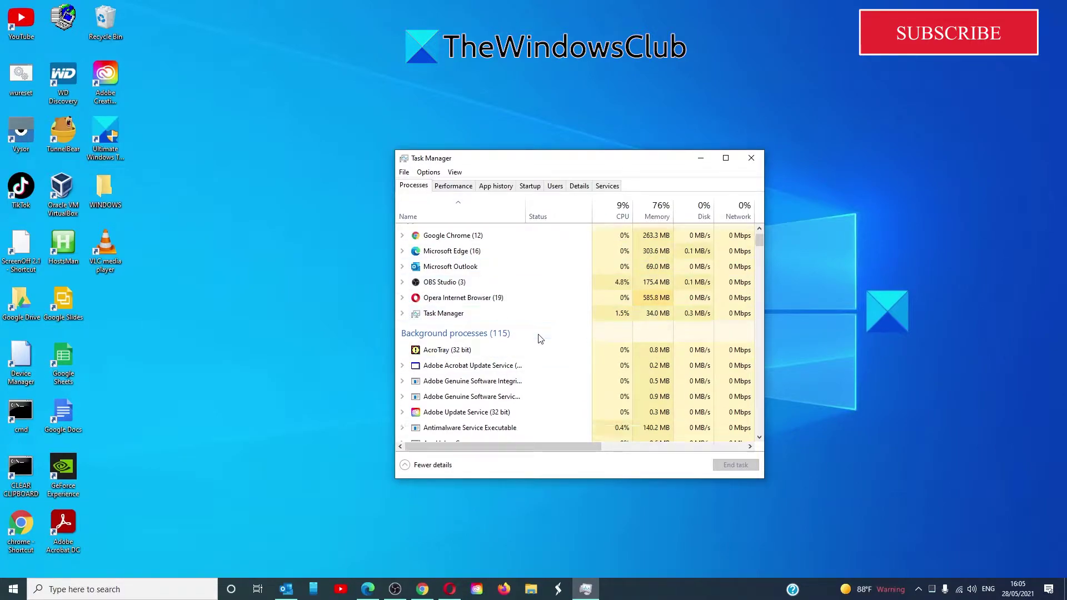
scroll(539, 337, "down", 1)
scroll(539, 337, "down", 1)
scroll(539, 337, "down", 1)
scroll(539, 337, "down", 2)
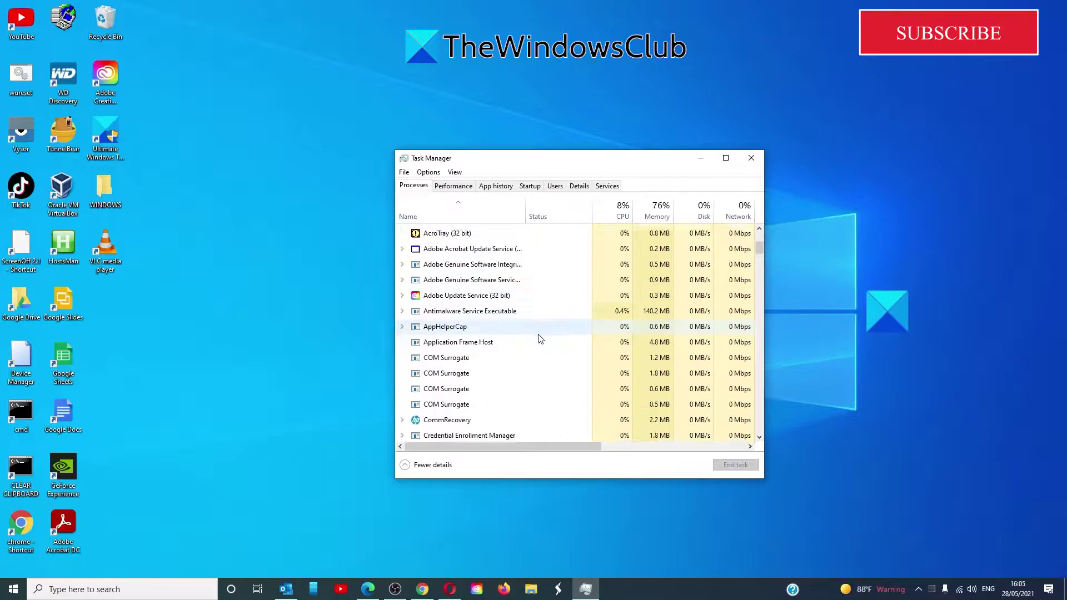
scroll(539, 336, "down", 2)
scroll(539, 337, "down", 3)
scroll(539, 336, "down", 10)
right_click(477, 366)
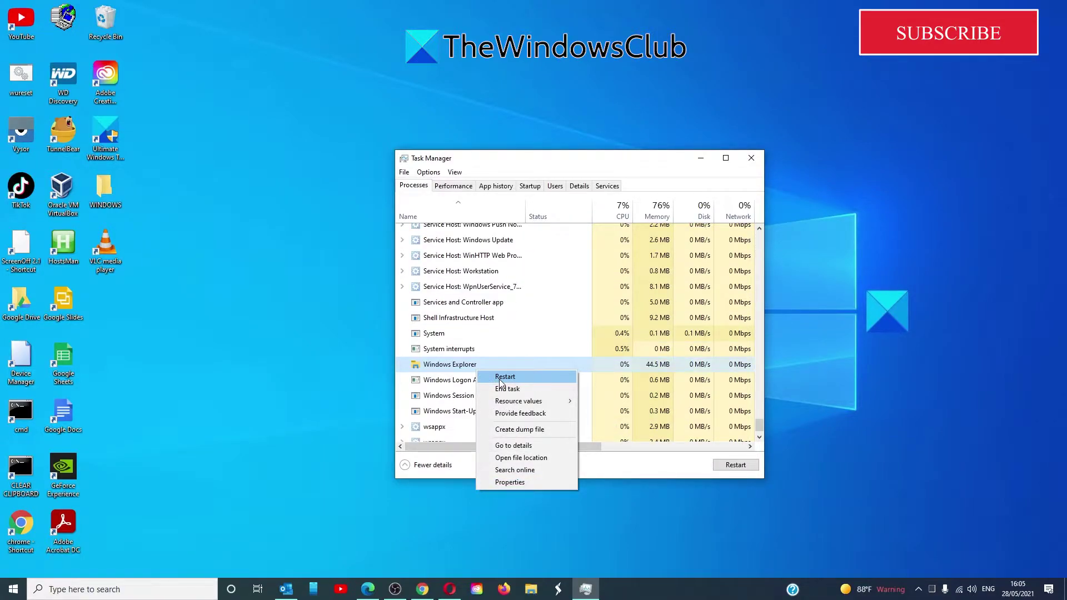
left_click(500, 379)
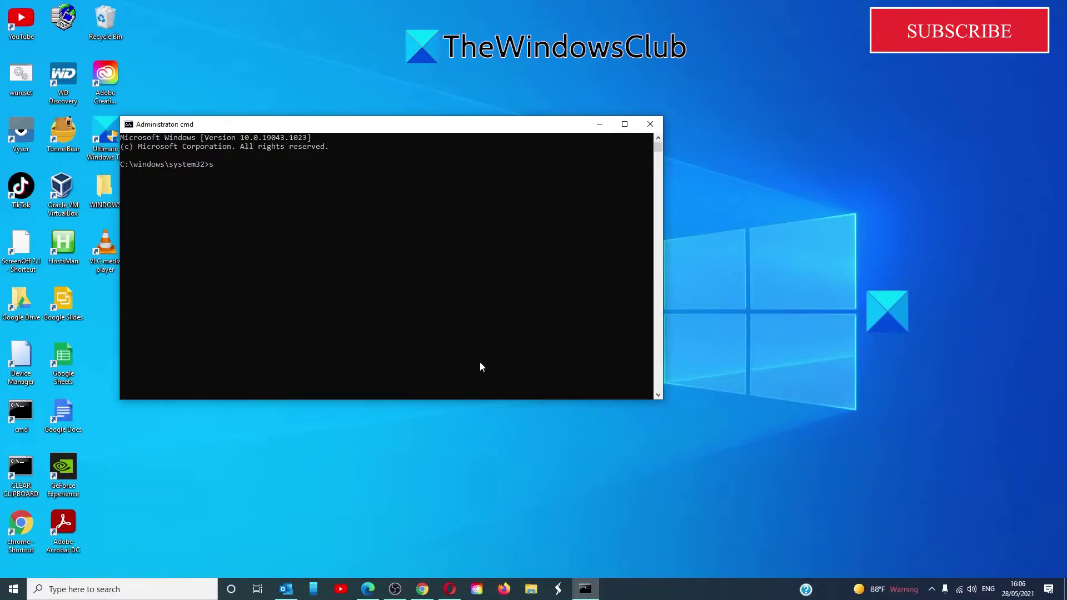
Run sfc /scannow in the administrator Command Prompt
type("/")
type("scanno")
type("w")
key("Return")
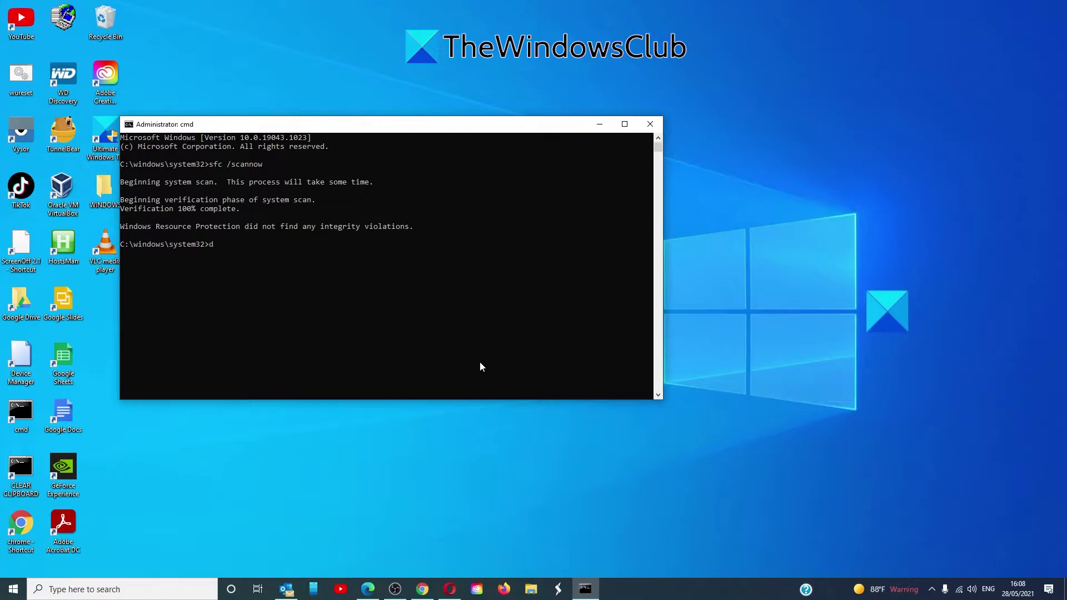
Run dism.exe /online /cleanup-image /restorehealth, then exit the Command Prompt
type("ism")
type(".exe /")
type("online /c")
type("le")
type("a")
type("p-")
type("image /")
type("re")
type("stora")
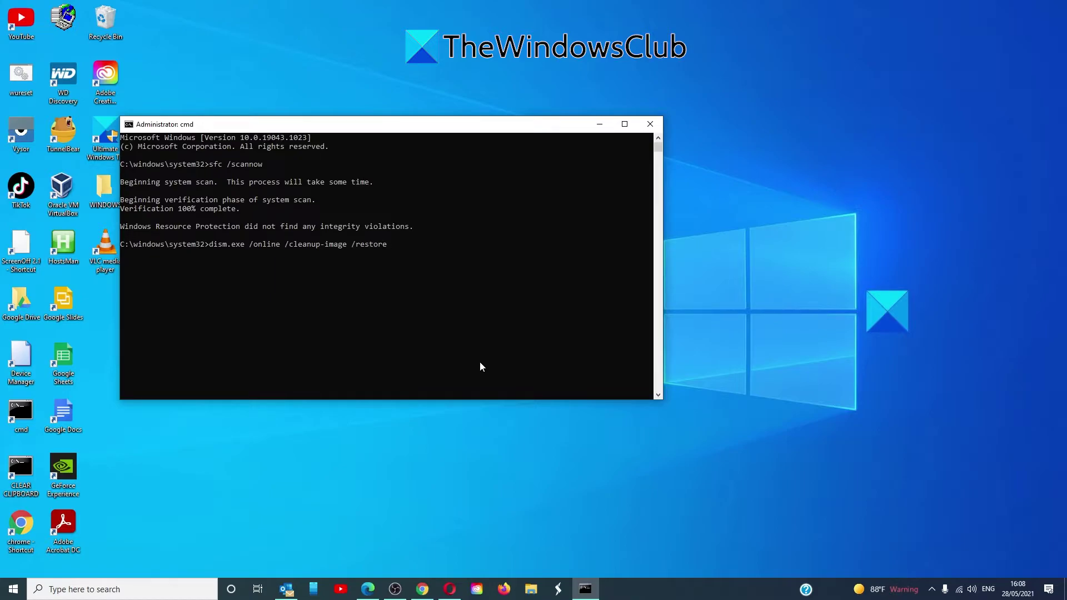
type("heal")
type("th")
key("Return")
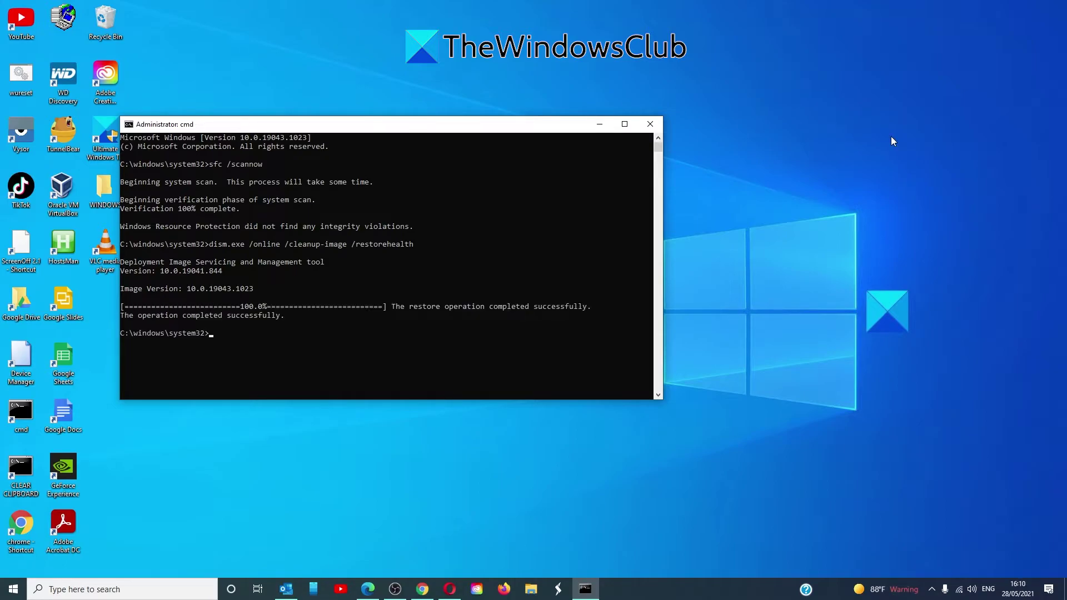
type("e")
type("xit")
key("Return")
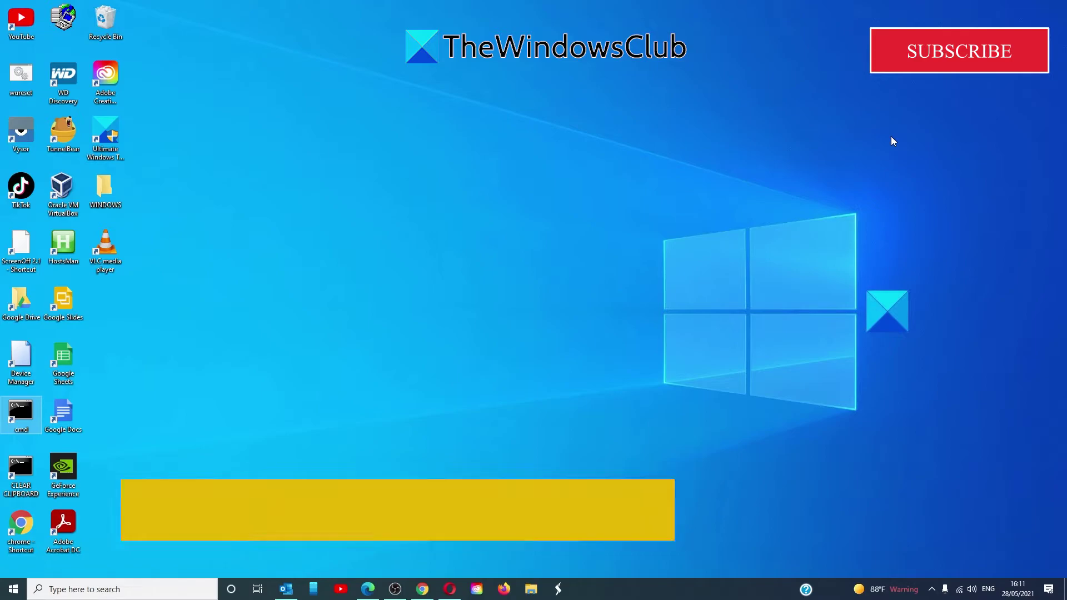
Open Registry Editor and expand HKEY_CURRENT_USER > SOFTWARE > Classes toward Local Settings
left_click(159, 593)
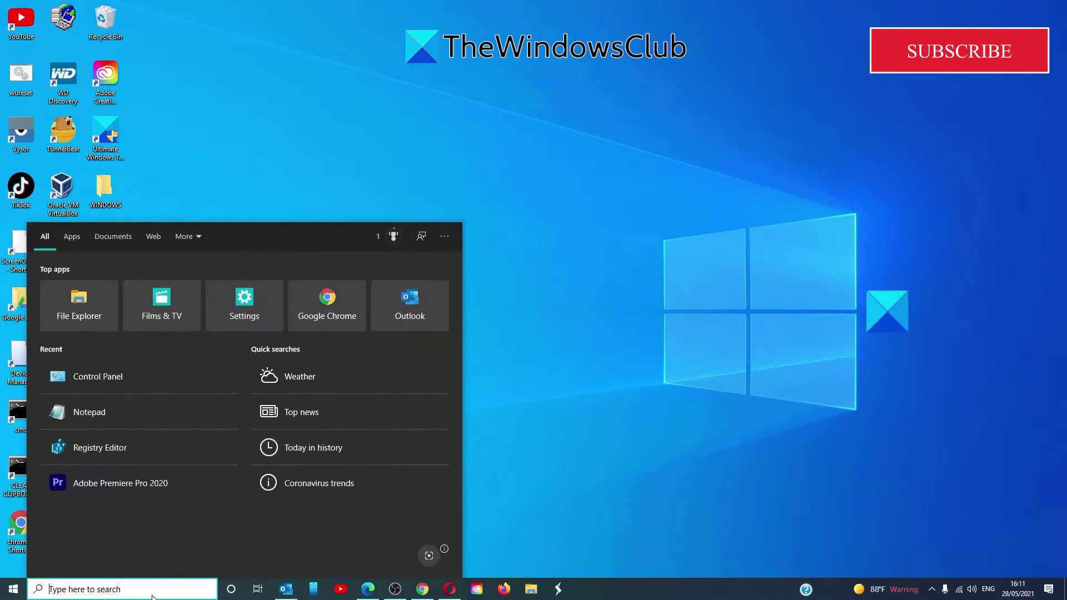
type("re")
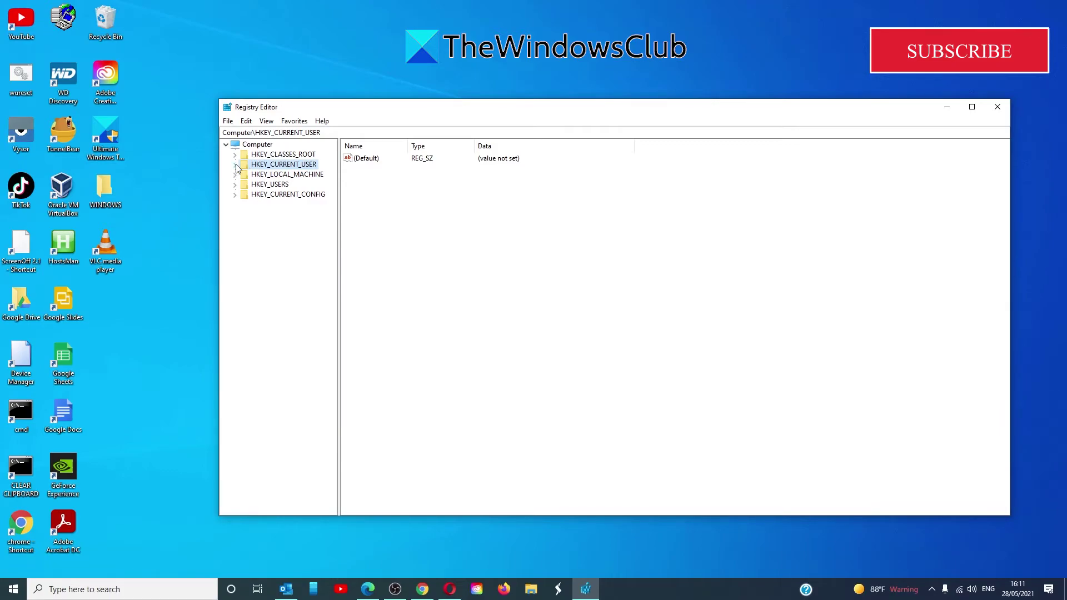
left_click(236, 165)
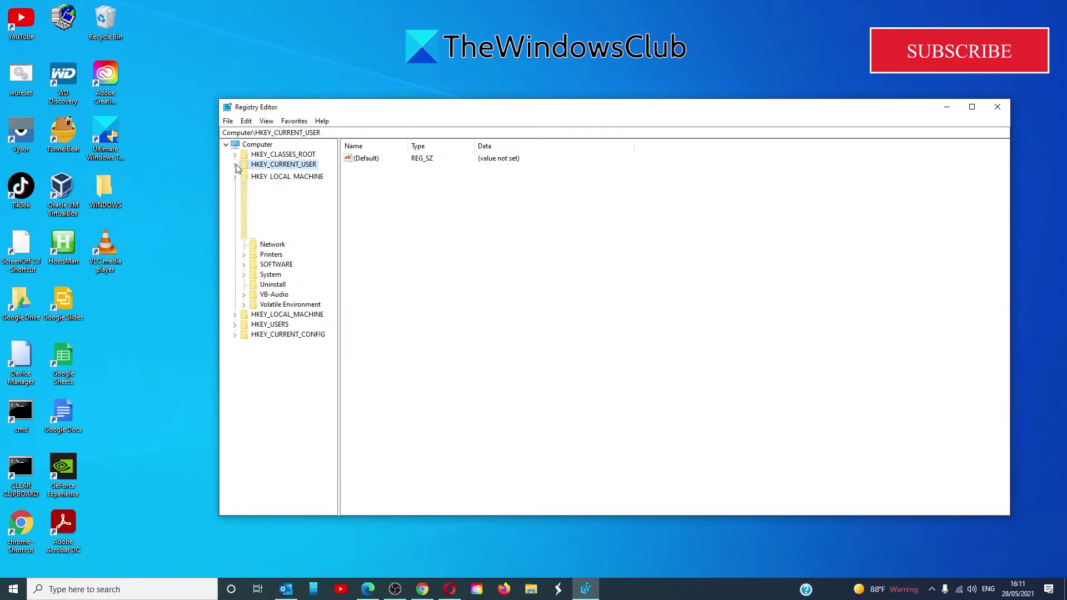
left_click(244, 266)
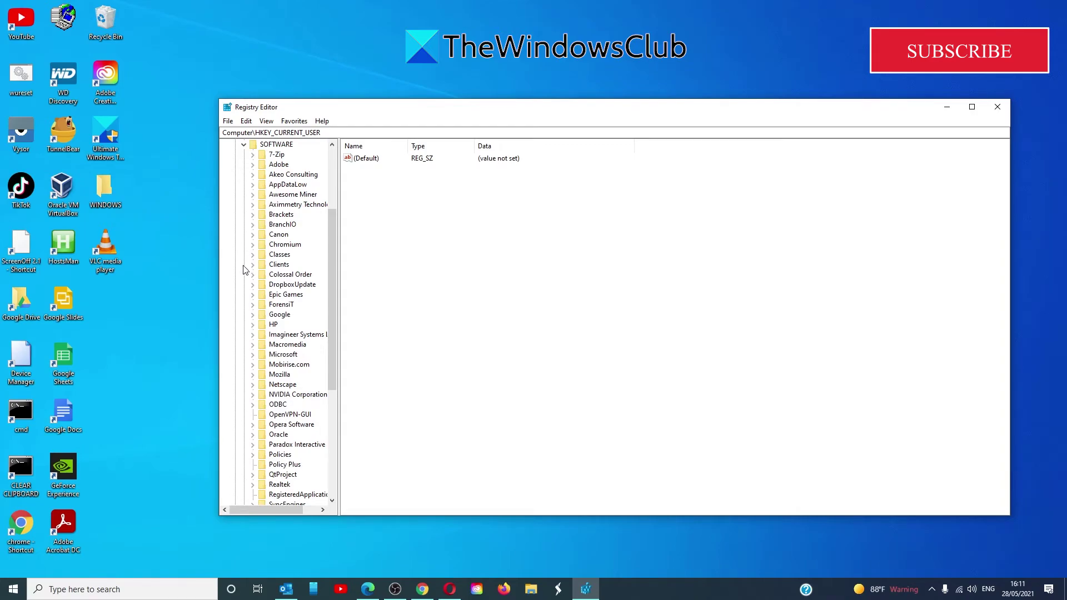
left_click(253, 255)
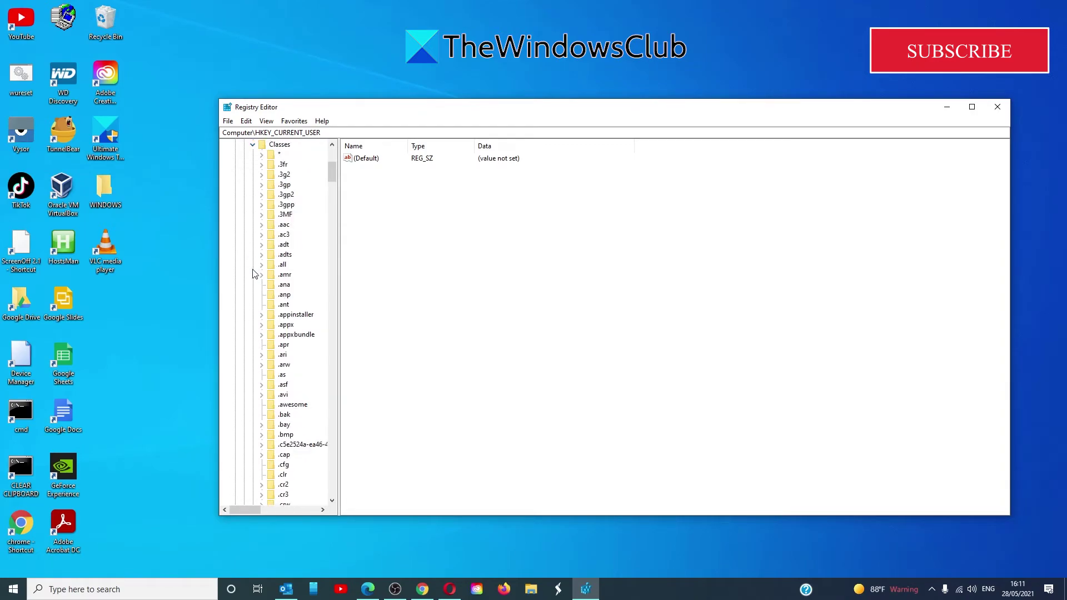
mouse_move(331, 173)
left_mouse_down()
mouse_move(334, 244)
mouse_move(290, 383)
left_mouse_up()
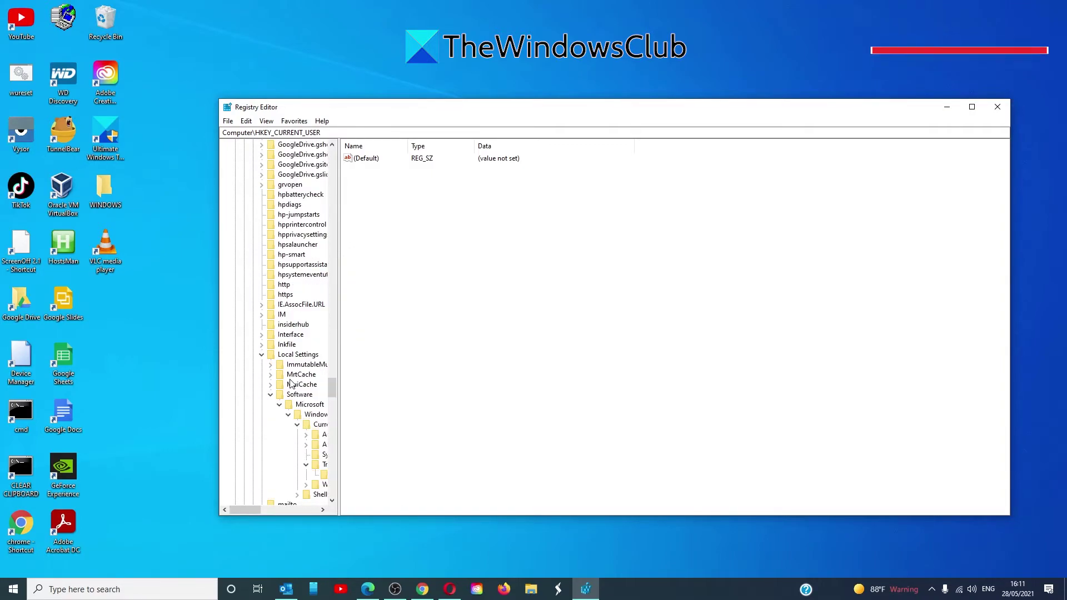
scroll(291, 384, "down", 1)
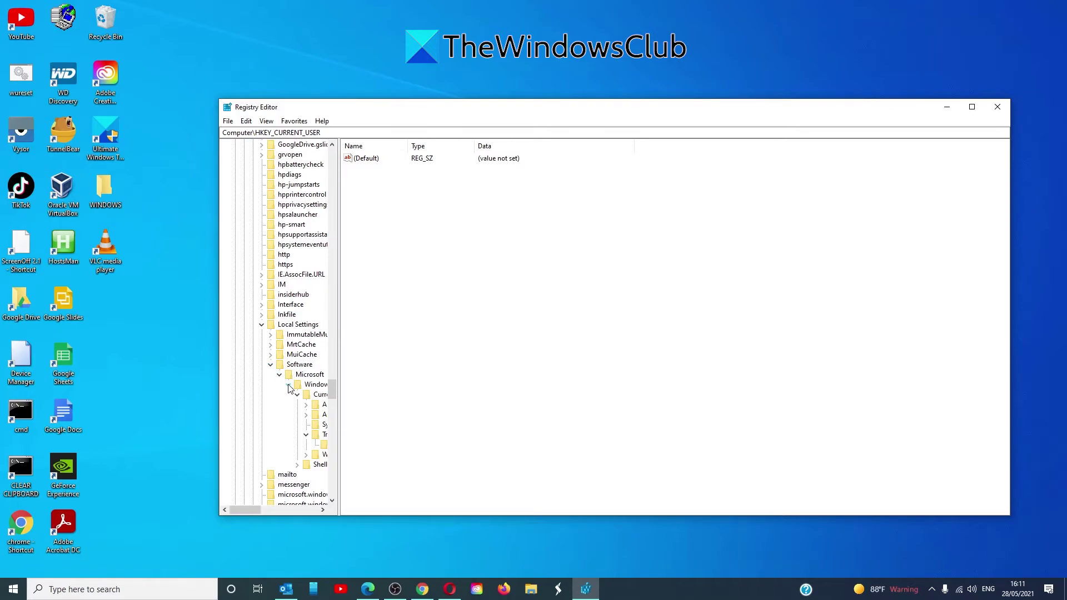
scroll(296, 399, "down", 1)
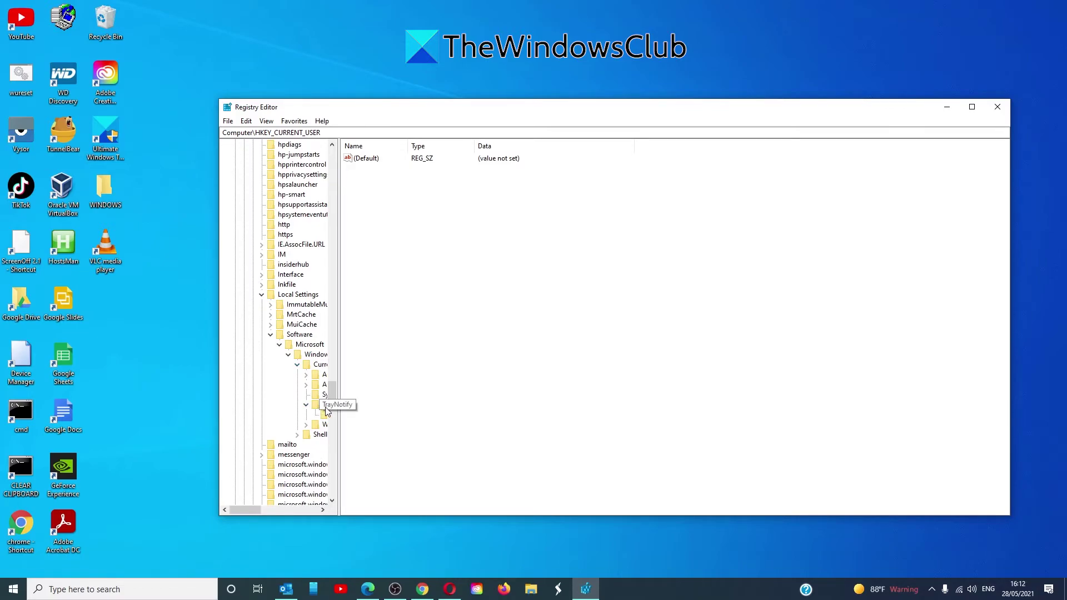
Select the TrayNotify key and its IconStreams and PastIconsStream values
left_click(326, 406)
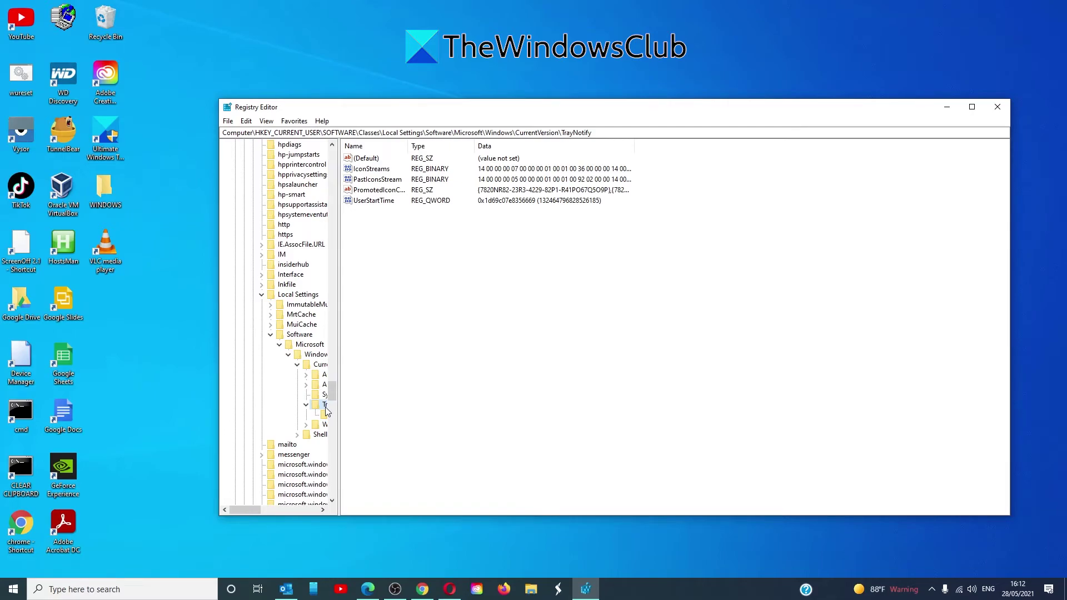
left_click(375, 170)
left_click(372, 182)
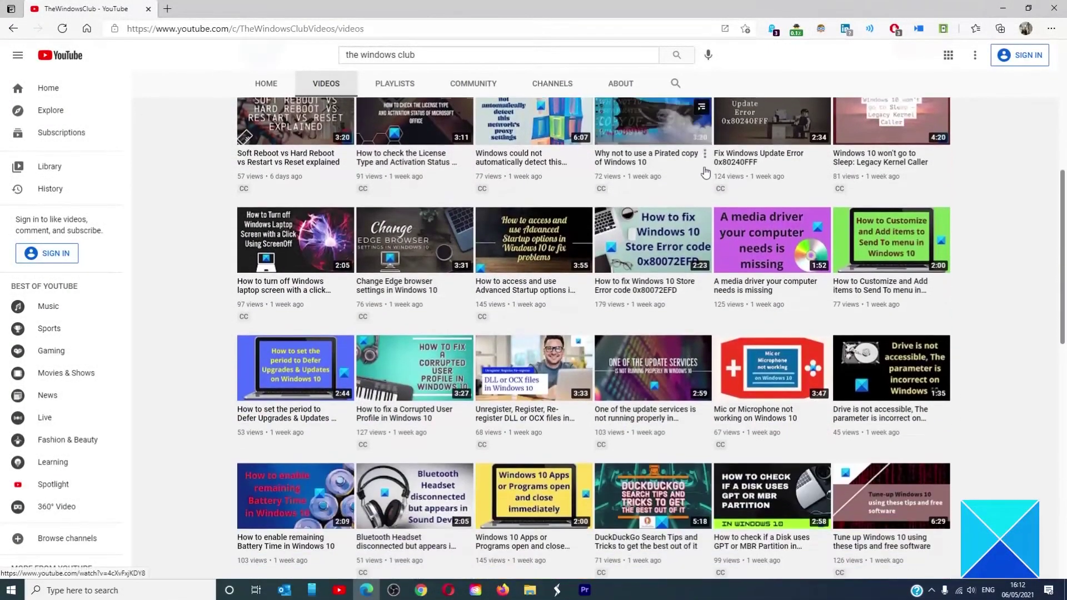
Scroll through TheWindowsClub's YouTube Videos page of Windows how-to videos
scroll(704, 172, "down", 5)
scroll(705, 172, "down", 5)
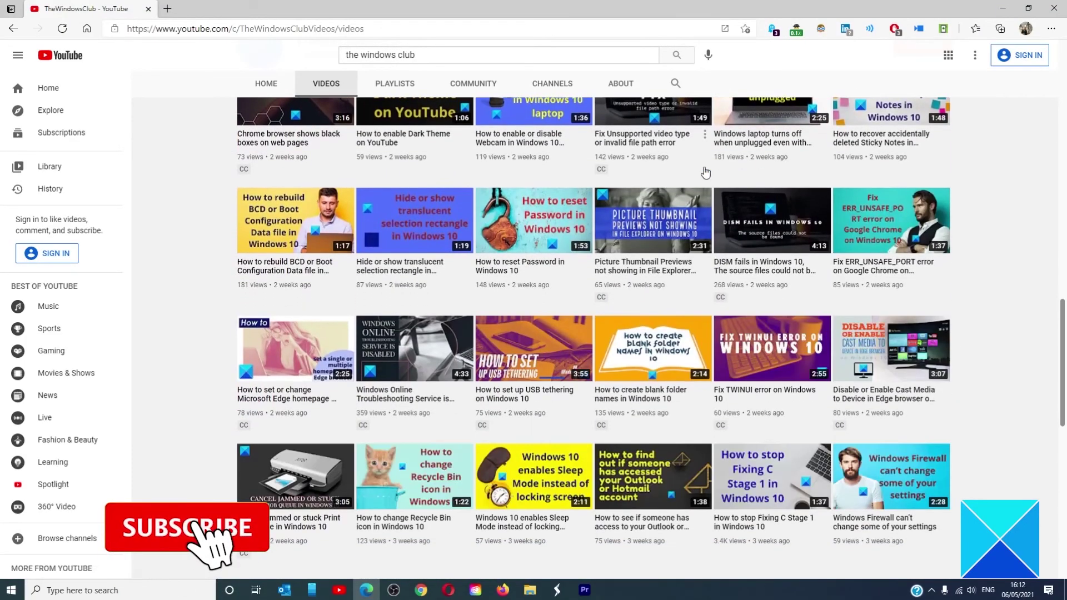
scroll(705, 172, "up", 2)
scroll(704, 173, "up", 4)
scroll(704, 173, "up", 2)
scroll(704, 173, "up", 4)
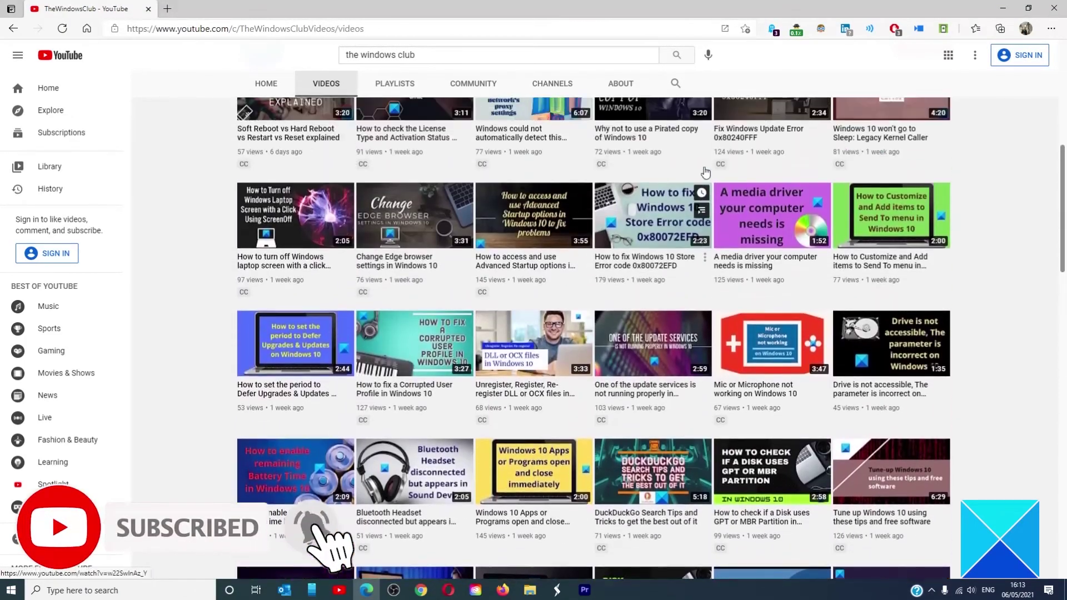